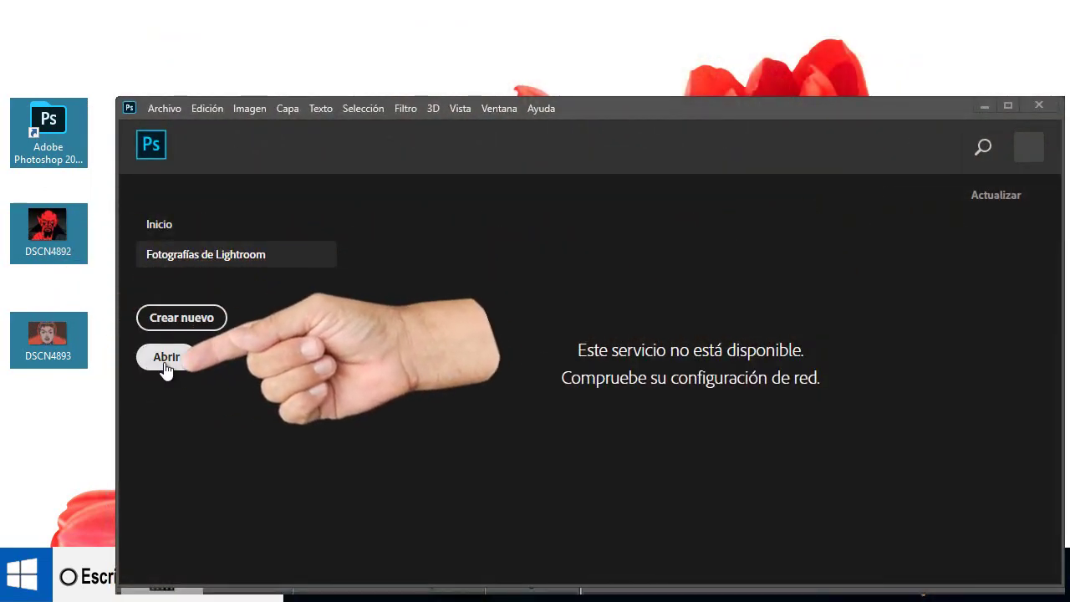
- Open DSCN4892 and DSCN4893 from the Desktop together as two separate documents
left_click(165, 366)
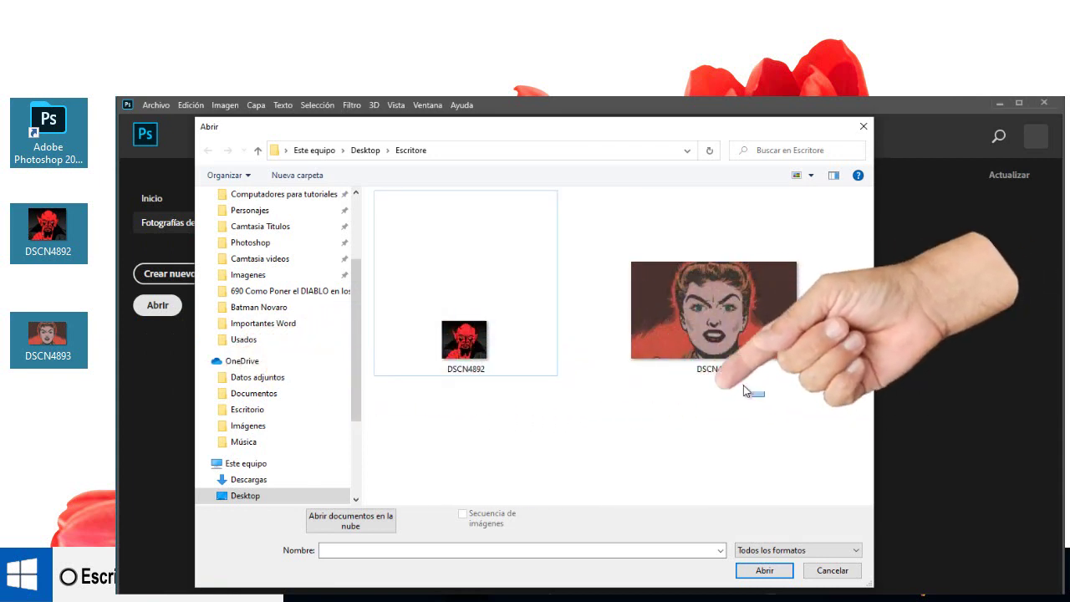
left_click_drag(764, 396, 454, 260)
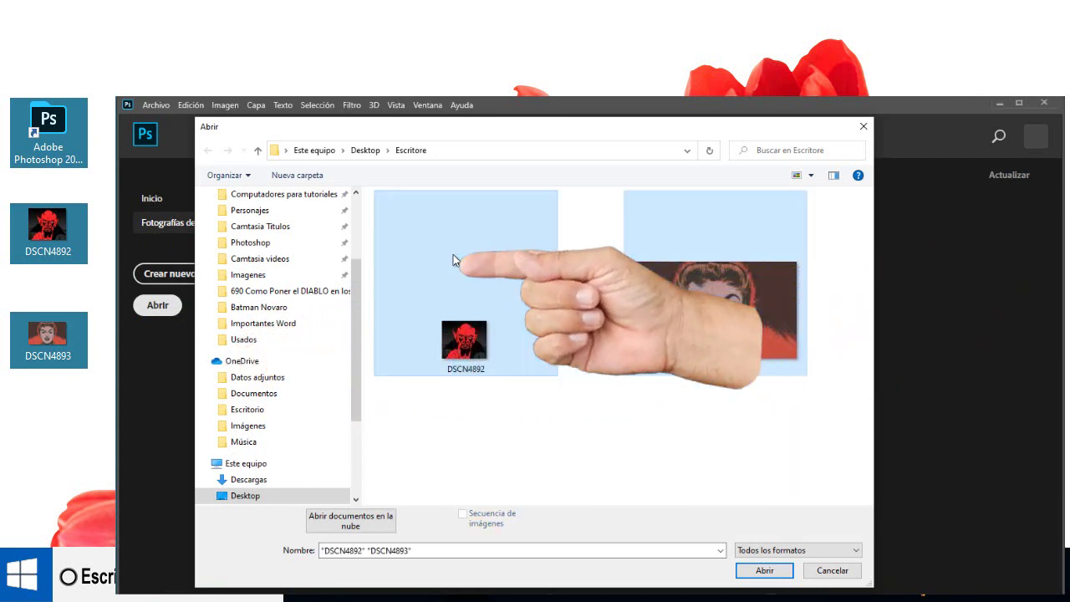
left_click(778, 576)
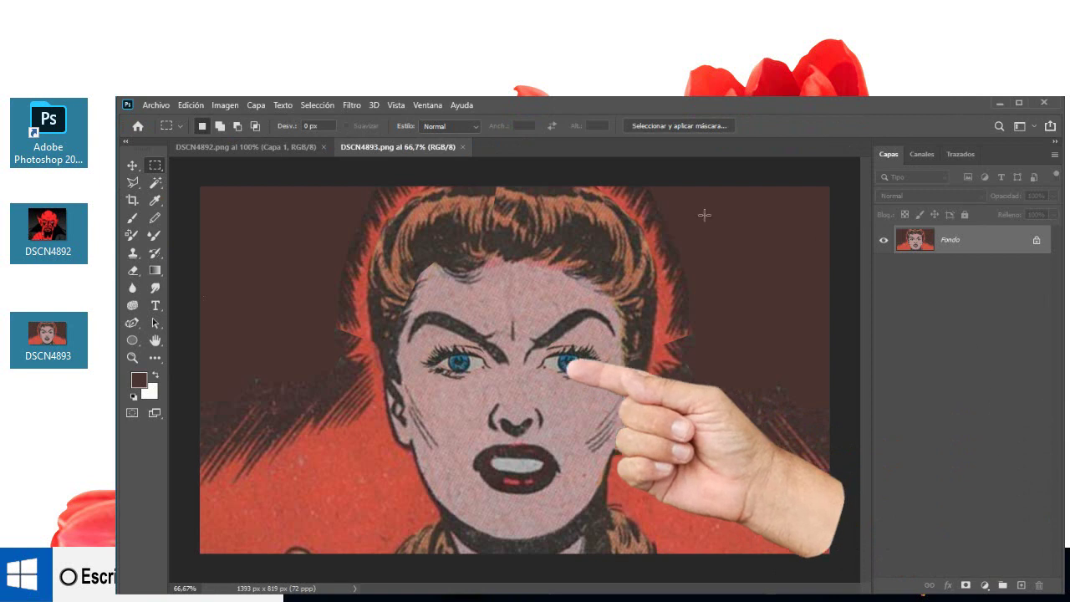
- Check the devil image, return to the comic woman image, and bring up the Ventana menu
left_click(259, 149)
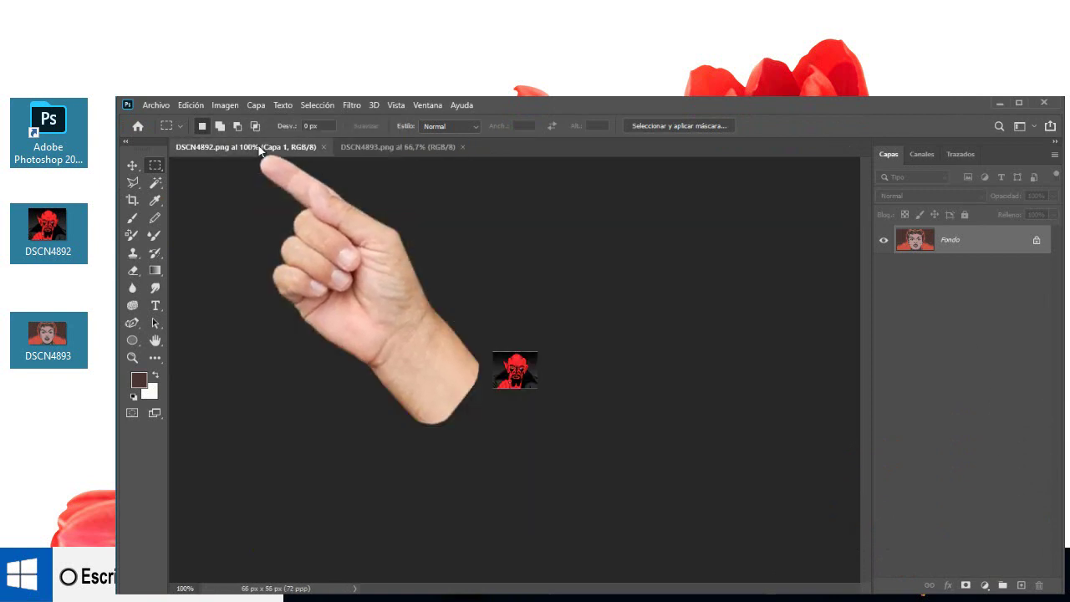
left_click(371, 147)
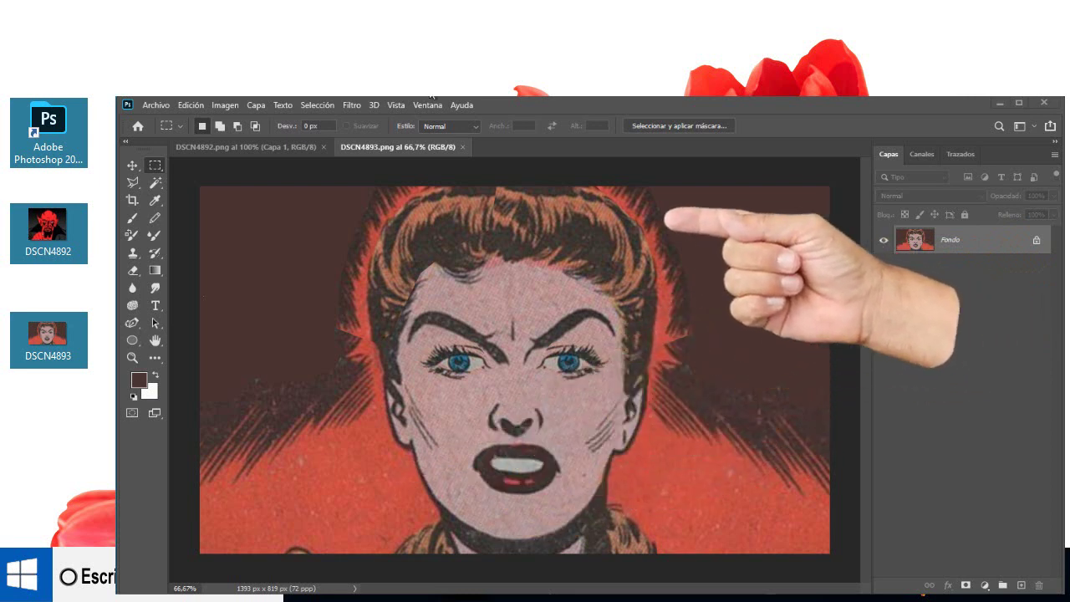
left_click(426, 105)
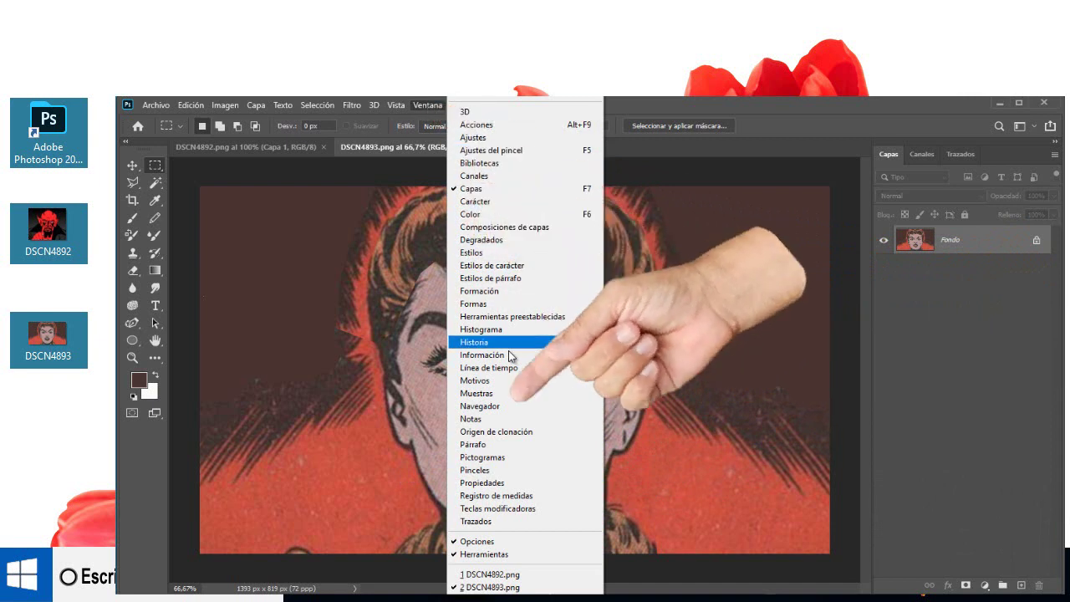
- Show the Navegador panel and zoom the woman image to about 300% on her eyes
left_click(501, 408)
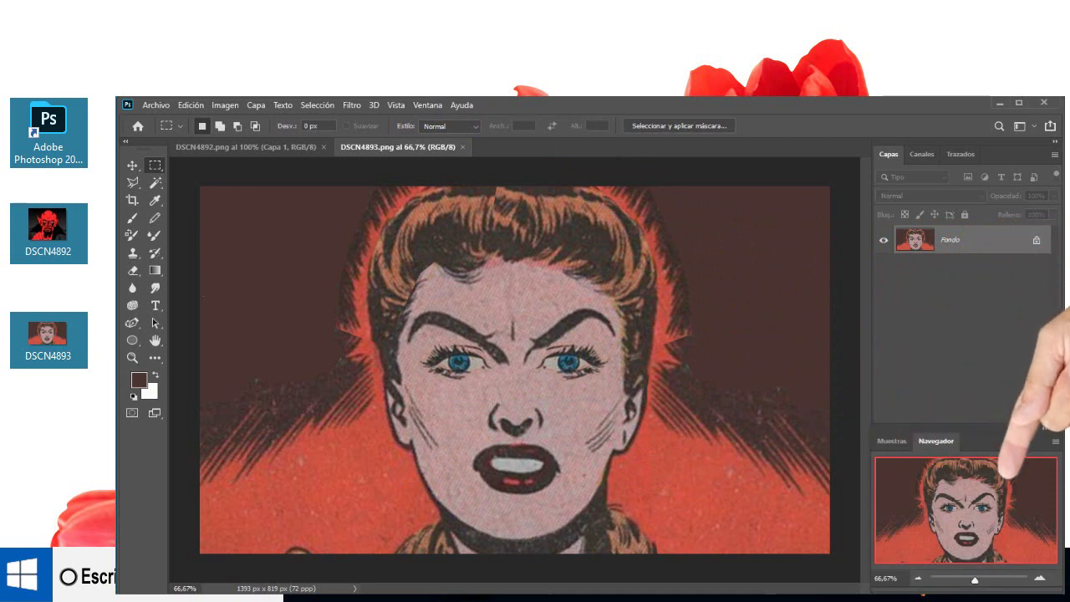
left_click_drag(976, 584, 992, 584)
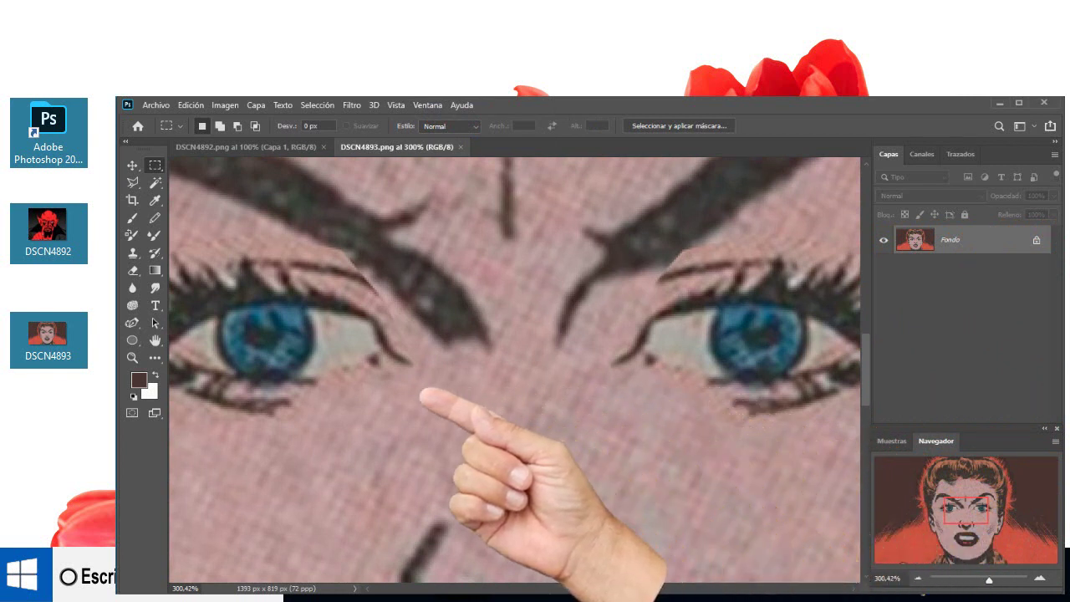
- Erase the woman's left iris with an elliptical selection, leaving a transparent oval
right_click(151, 165)
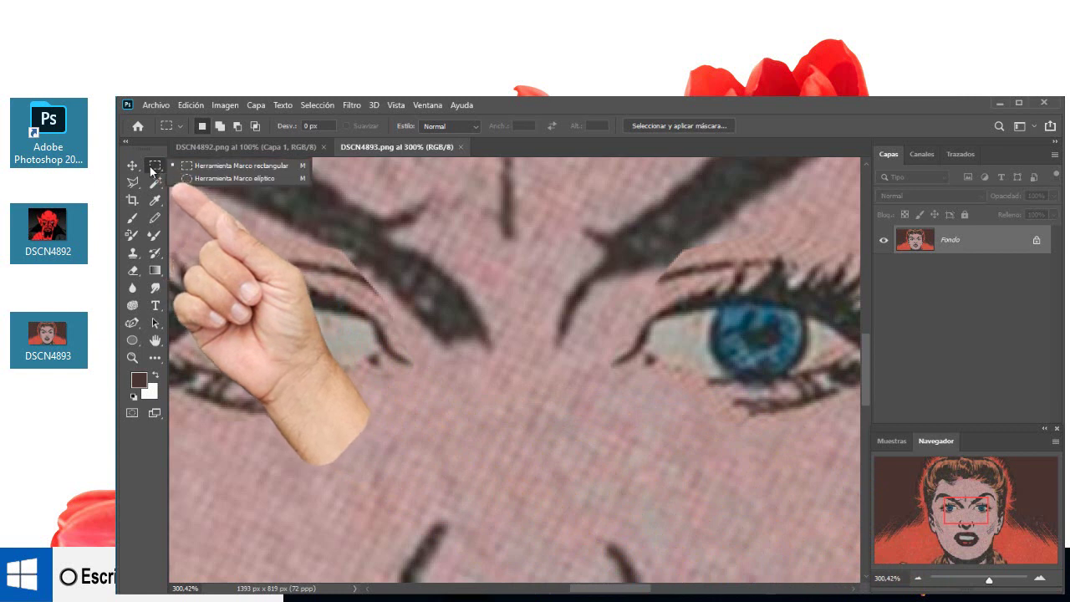
left_click(195, 178)
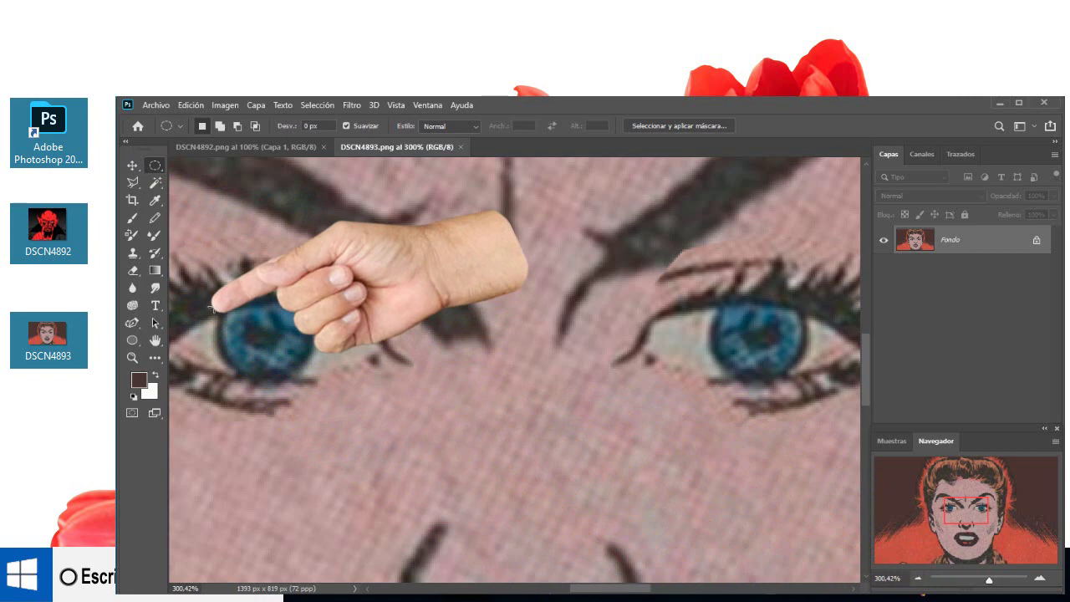
left_click_drag(212, 308, 320, 380)
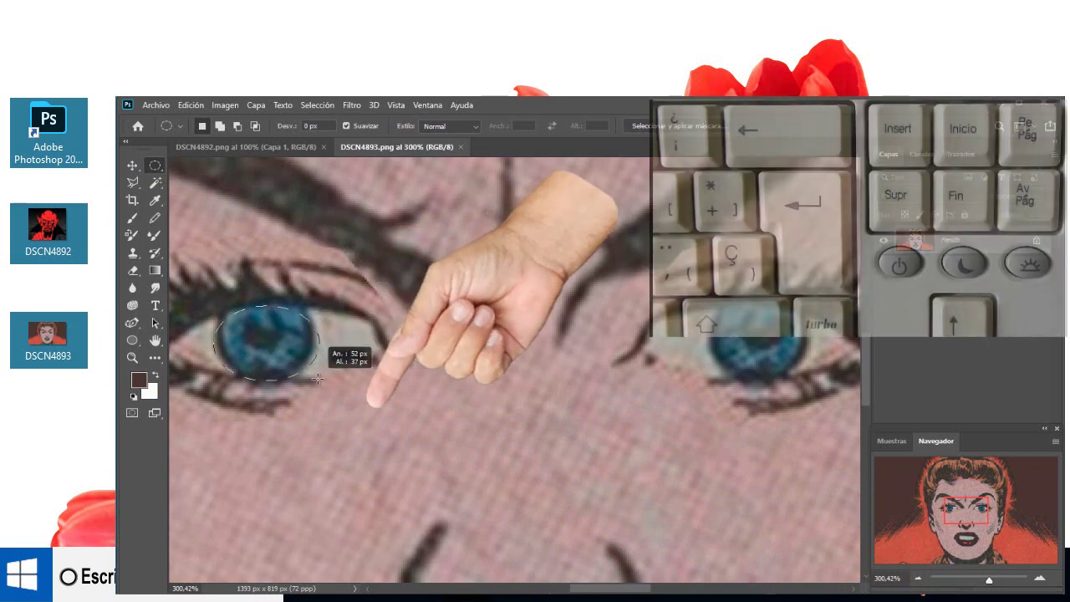
key("Delete")
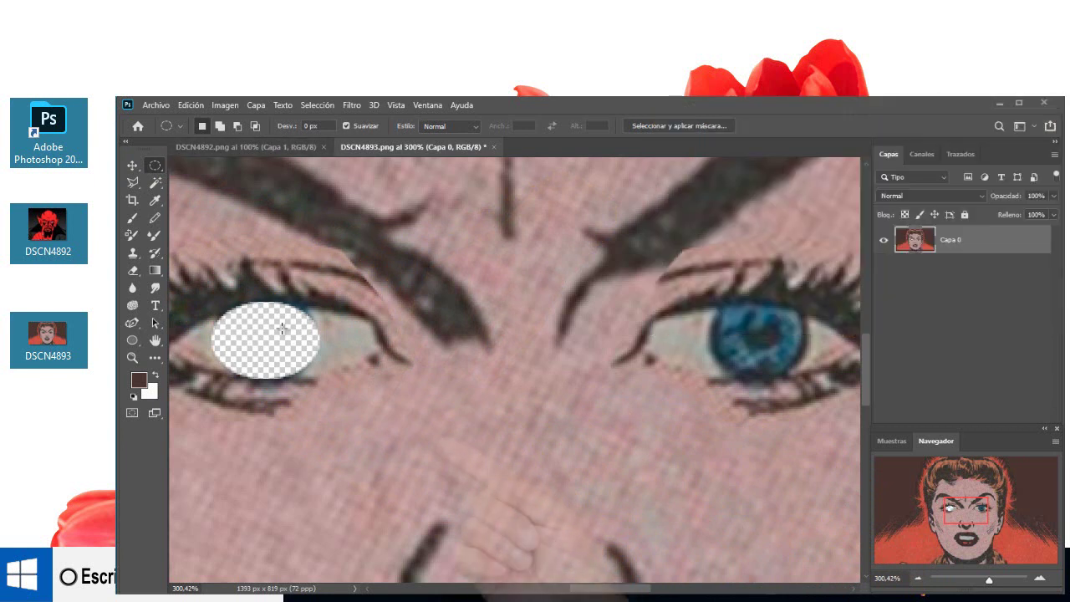
- Shift the oval onto the right iris, erase it too, and deselect
left_click_drag(266, 339, 747, 342)
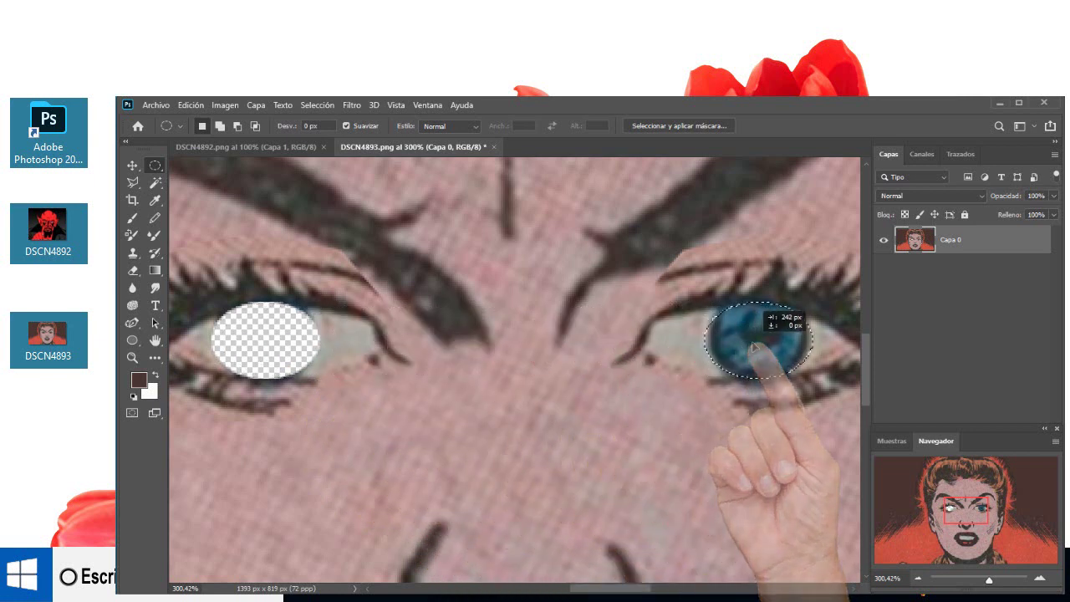
key("Up")
key("Up")
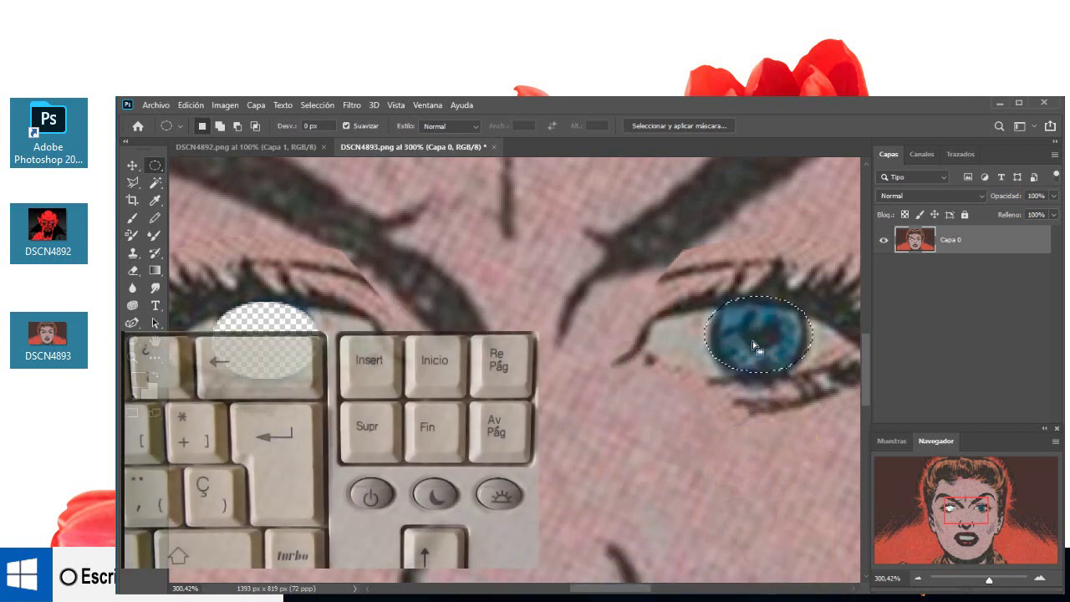
key("Delete")
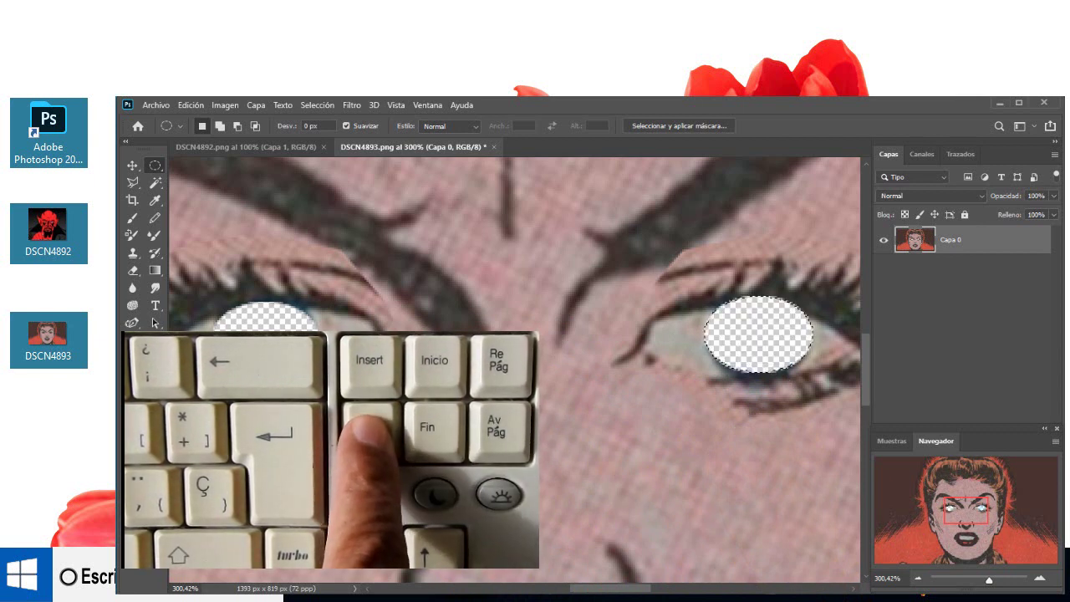
key("ctrl+d")
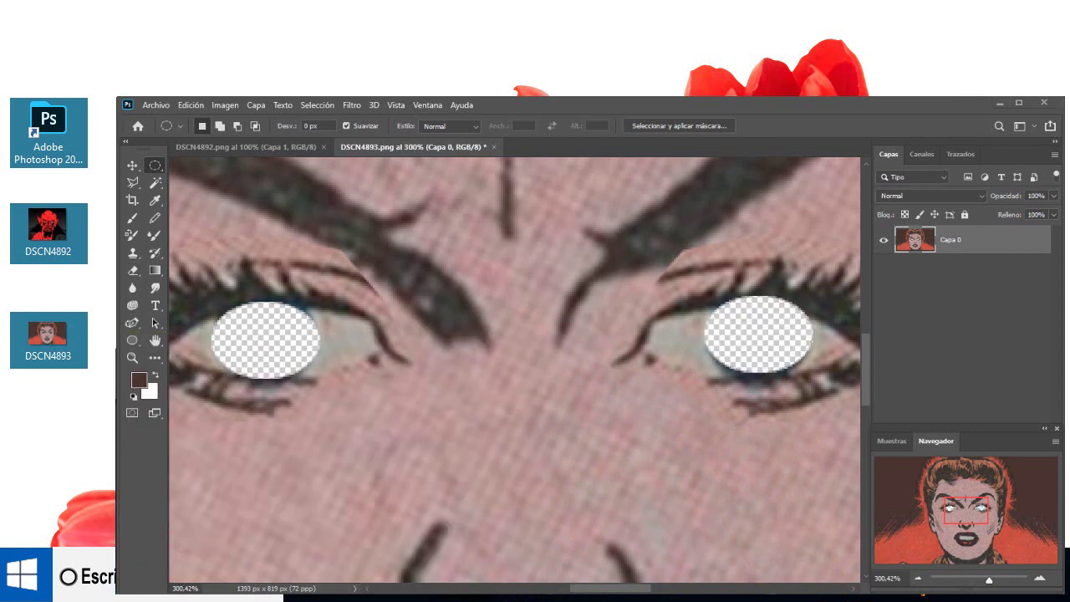
- Copy an oval selection of the devil face from DSCN4892, then return to DSCN4893
left_click(258, 149)
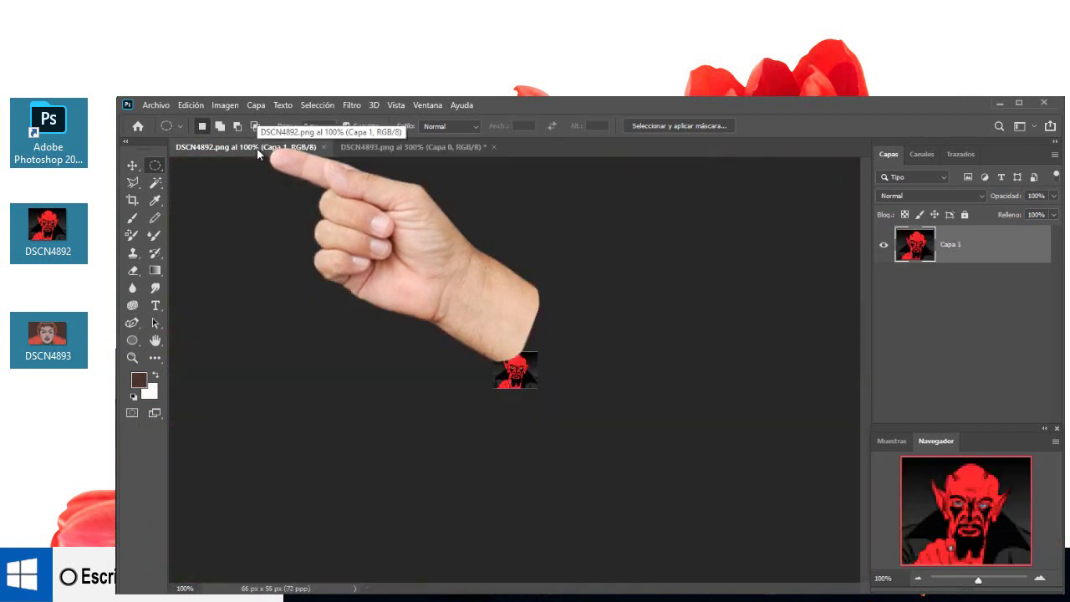
right_click(155, 167)
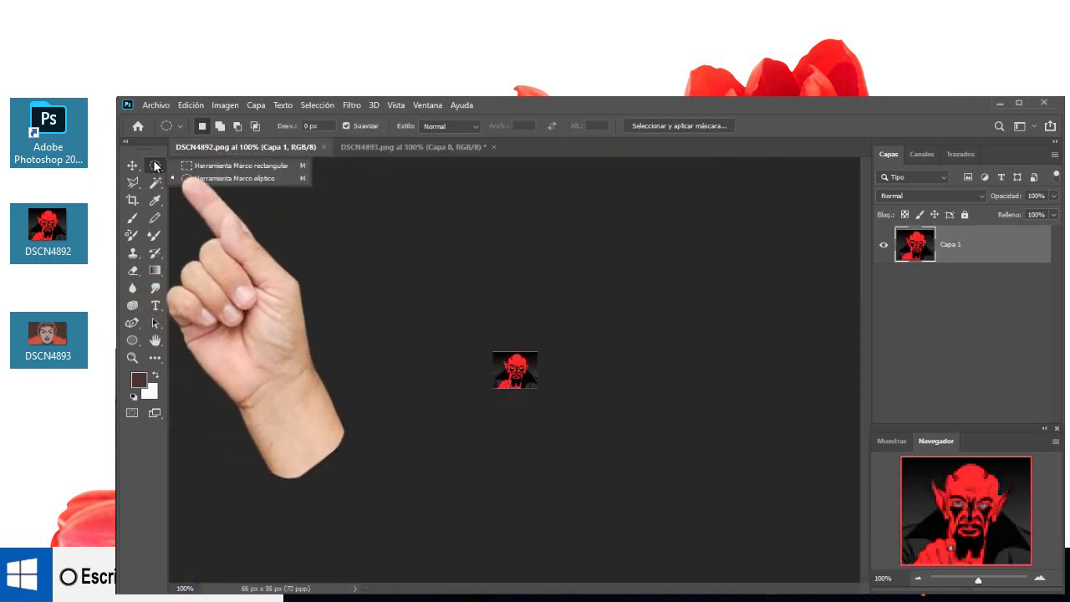
left_click(221, 179)
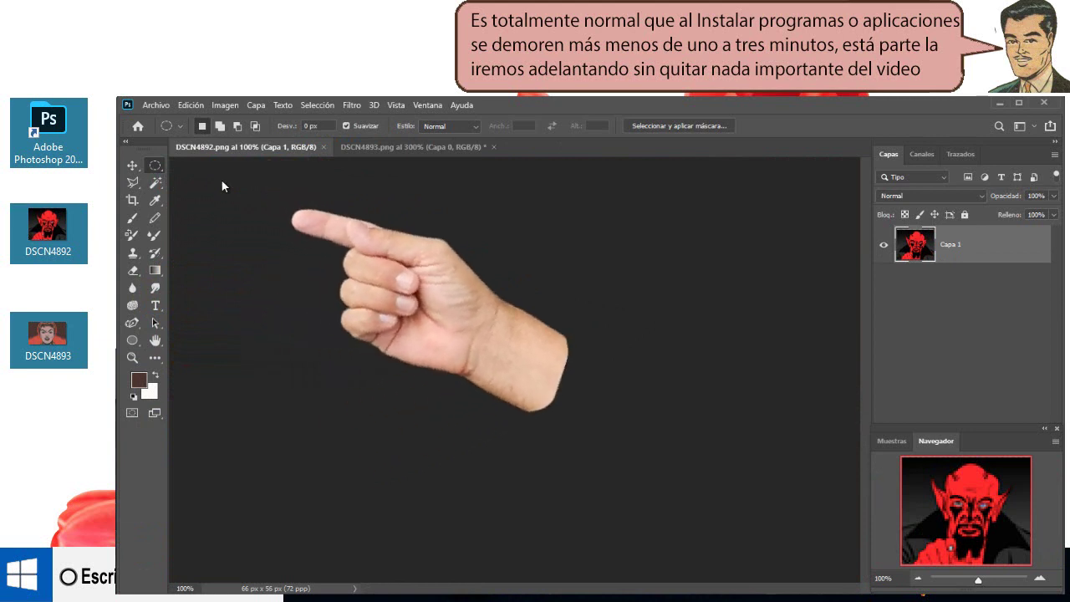
left_click_drag(483, 352, 544, 399)
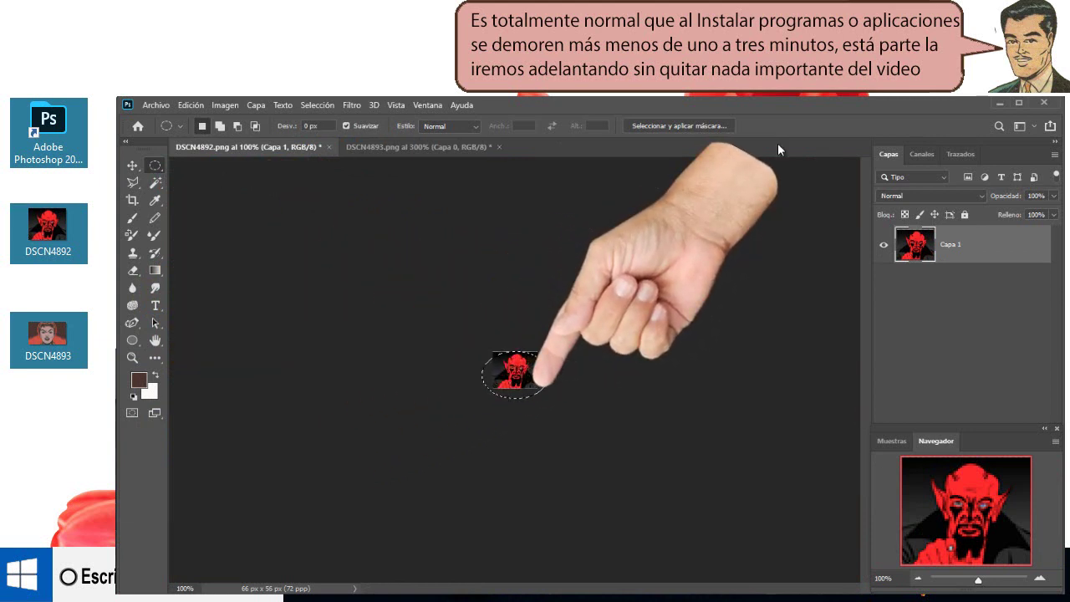
left_click(183, 105)
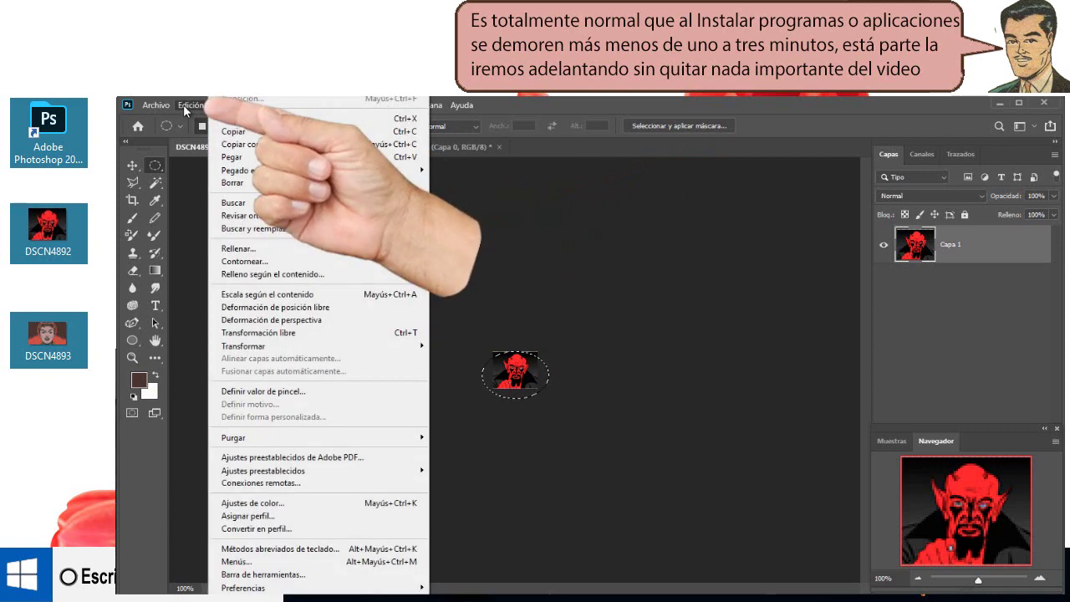
left_click(247, 132)
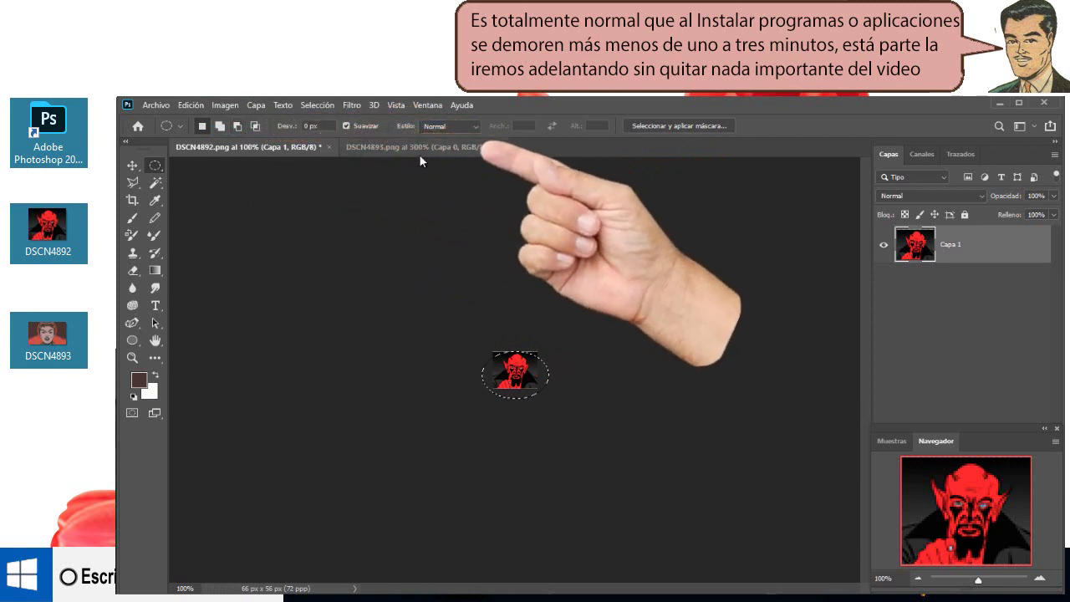
left_click(421, 151)
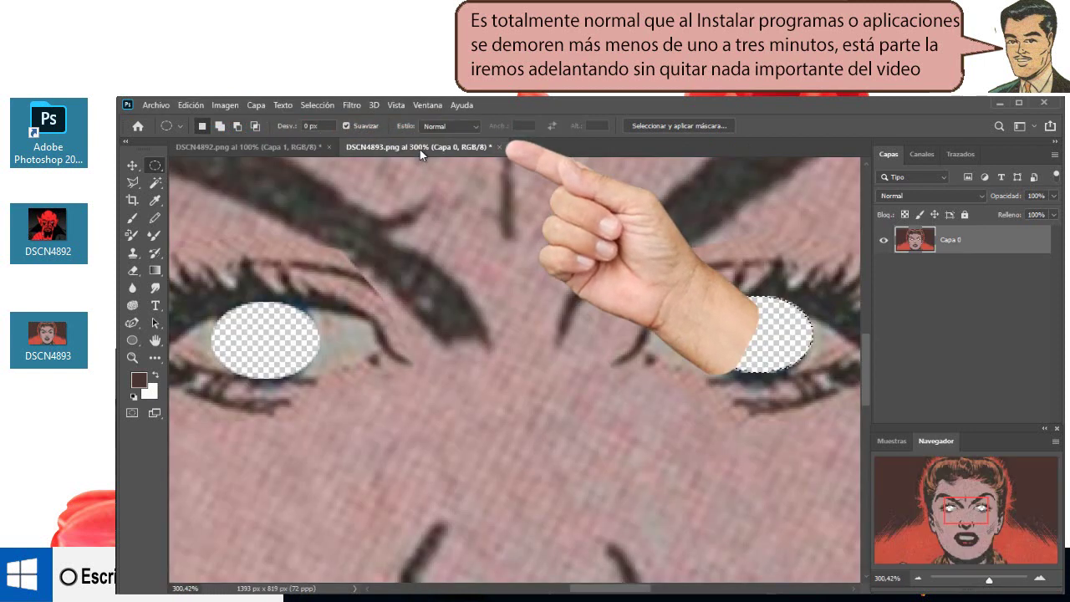
- Paste the devil into DSCN4893 as Capa 1 and move it over the left eye
left_click(194, 105)
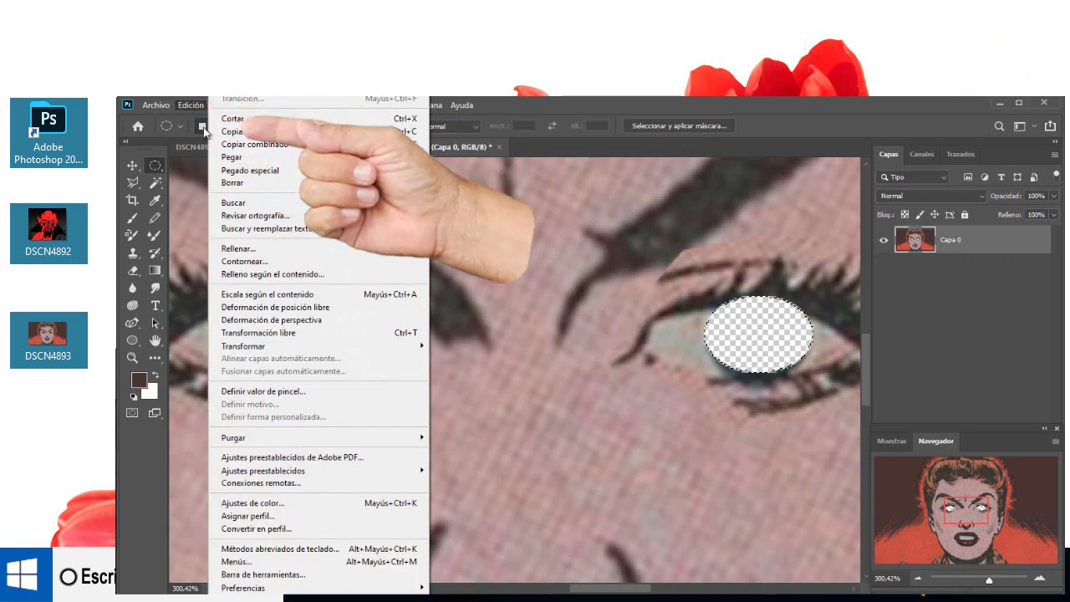
left_click(227, 156)
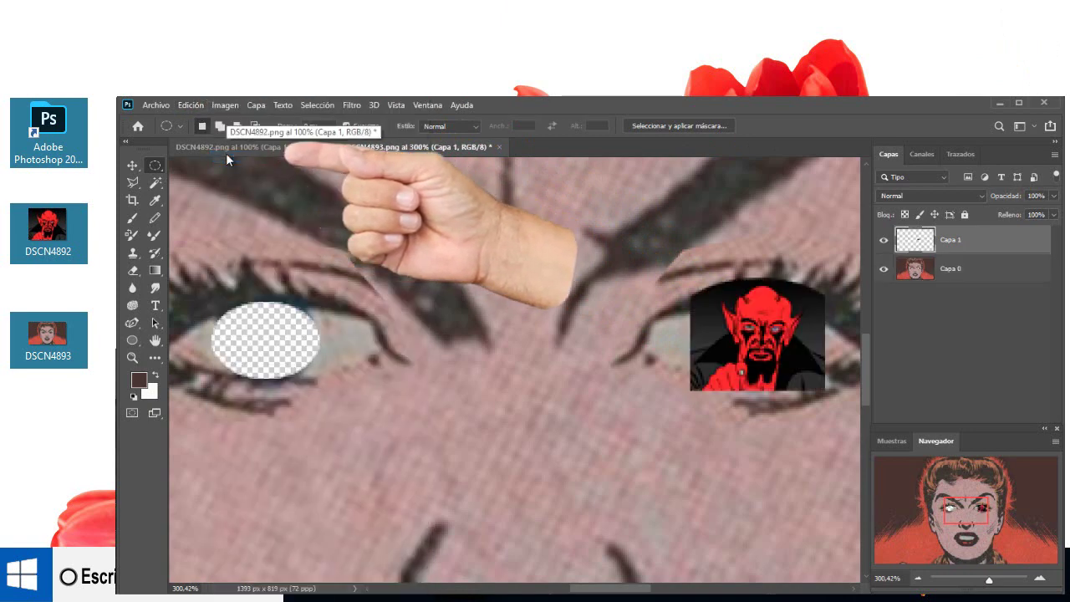
left_click(132, 165)
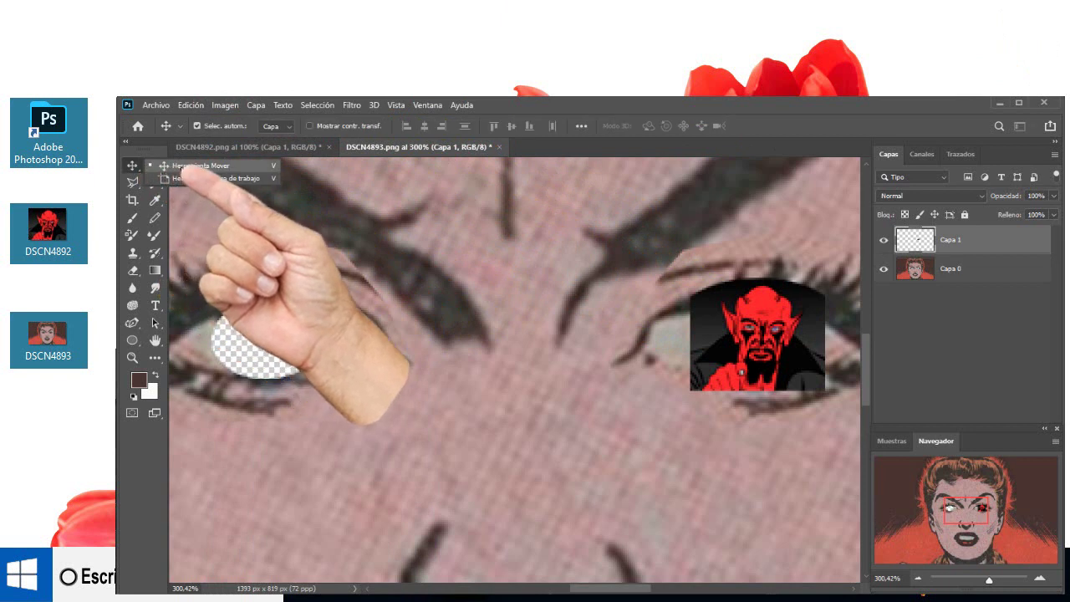
mouse_move(733, 319)
left_mouse_down()
mouse_move(468, 332)
mouse_move(255, 328)
left_mouse_up()
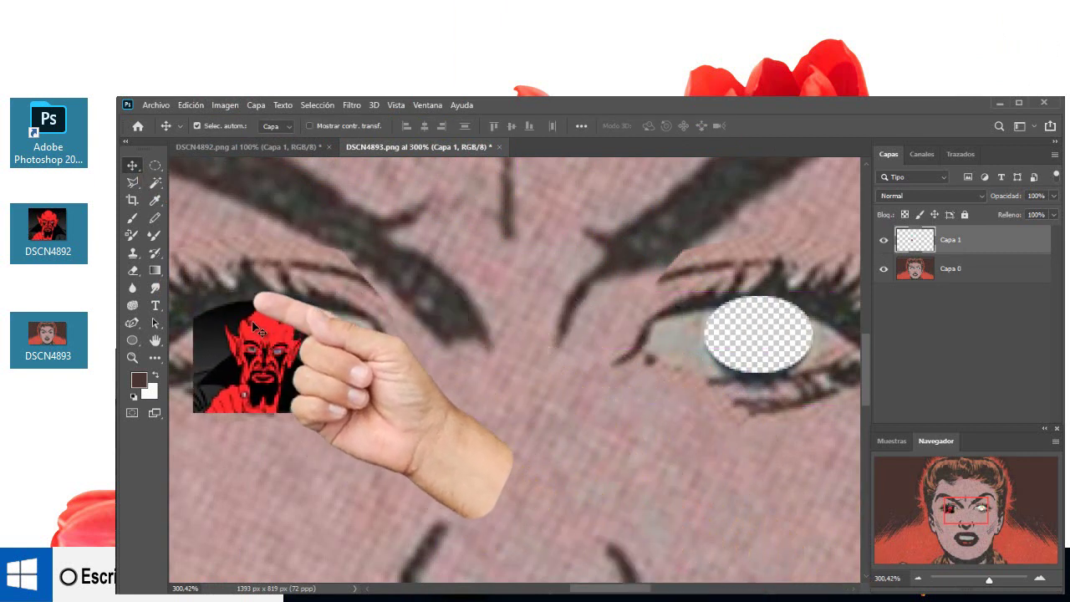
left_click(190, 105)
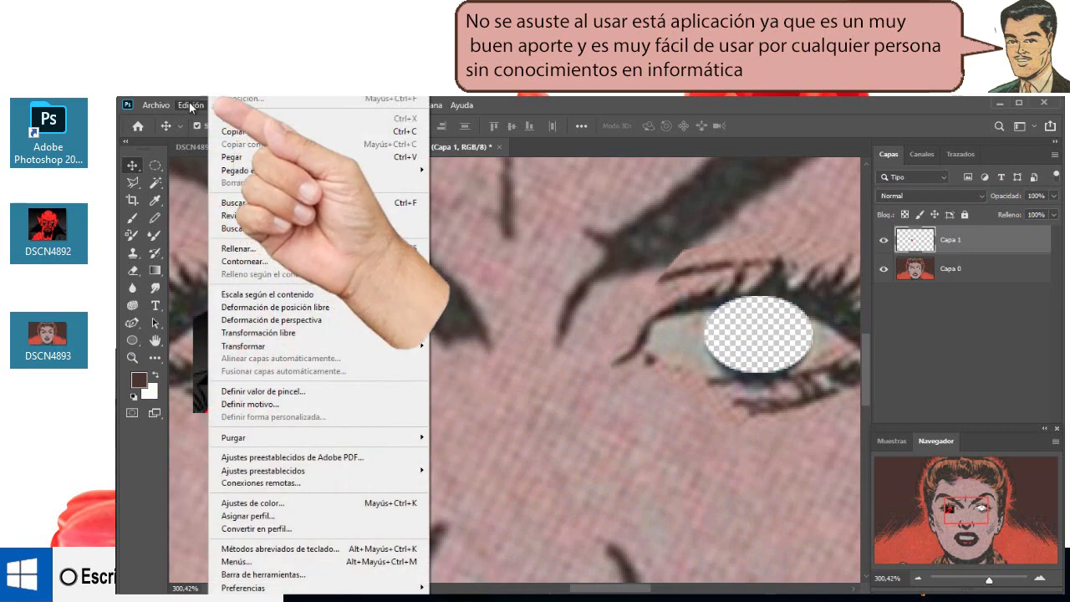
- Paste a second devil copy as Capa 2 and move it over the right eye
left_click(233, 158)
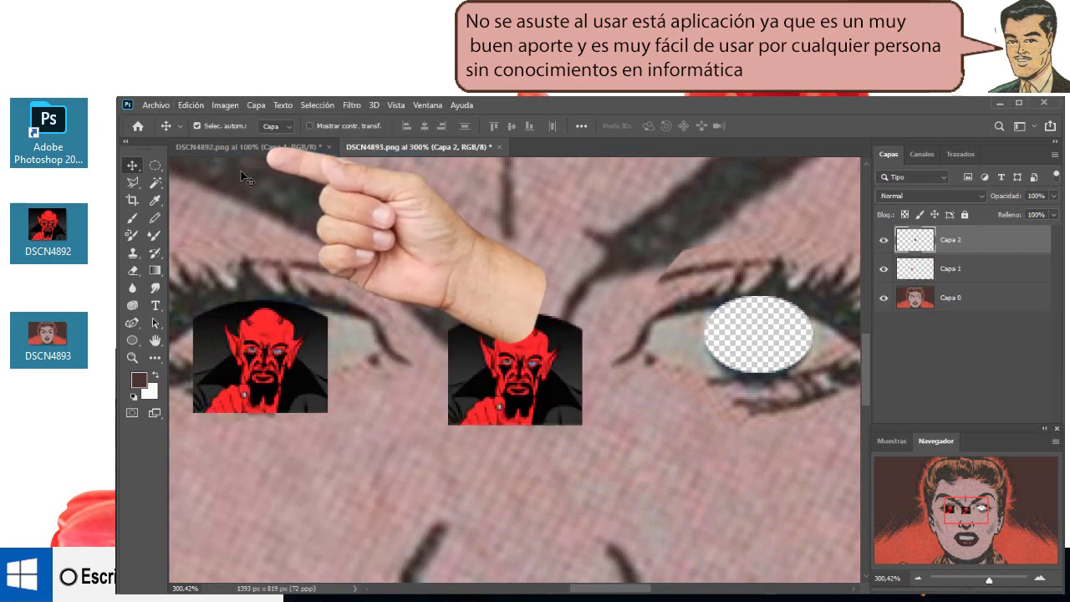
right_click(133, 166)
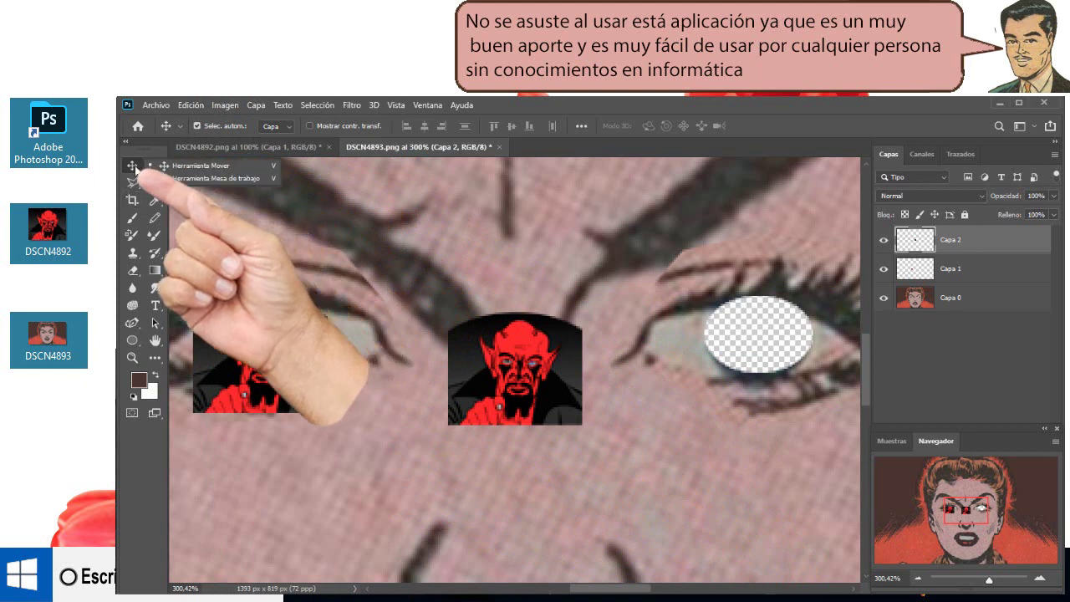
left_click(168, 166)
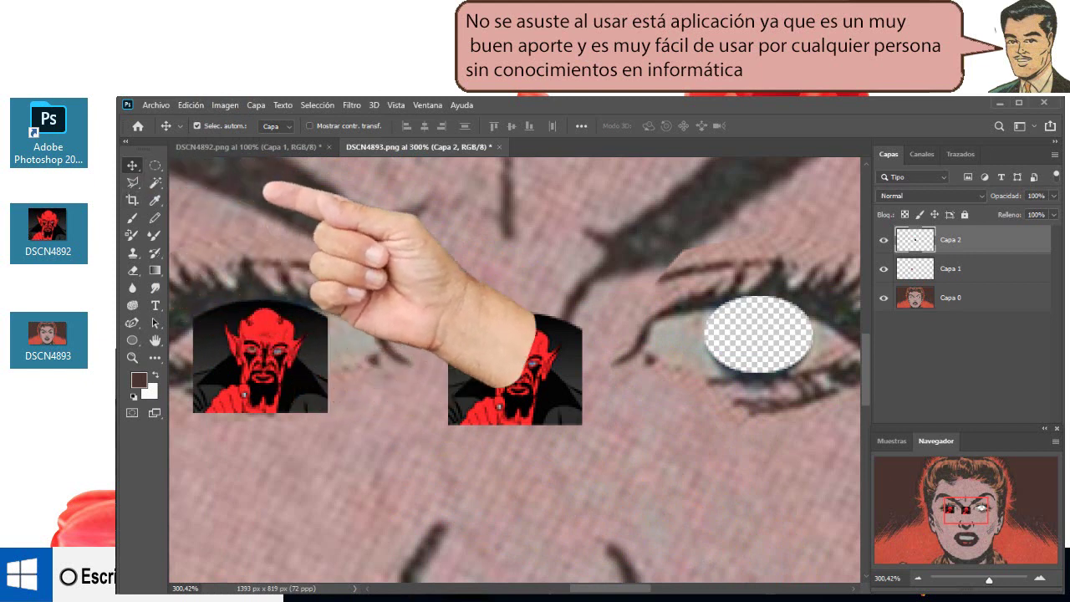
left_click_drag(521, 366, 759, 343)
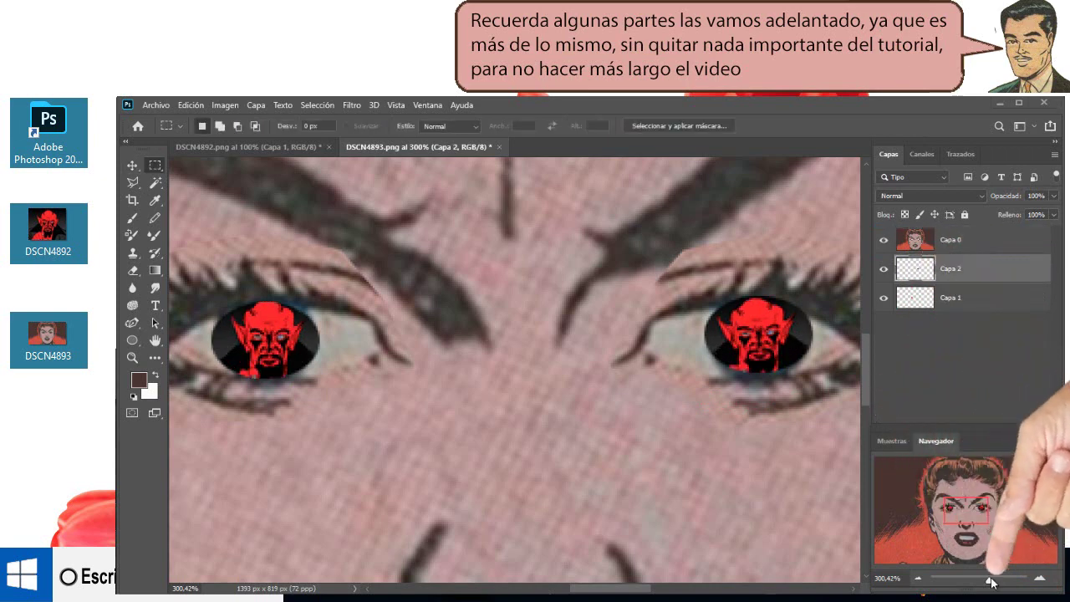
- Zoom out to about 74% to see the whole face with its devil irises
left_click_drag(989, 583, 978, 585)
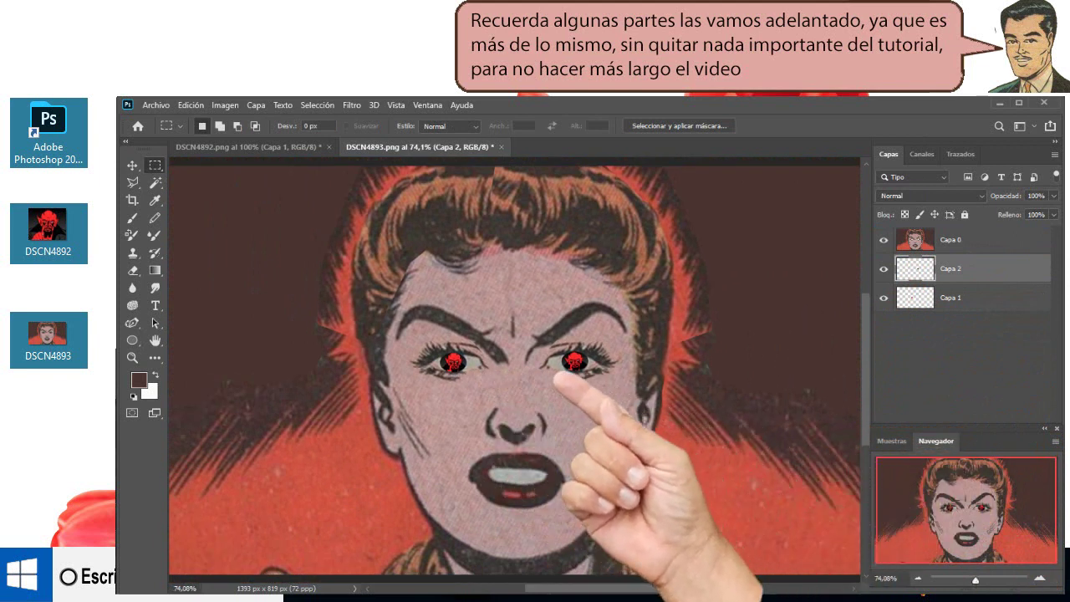
left_click(148, 104)
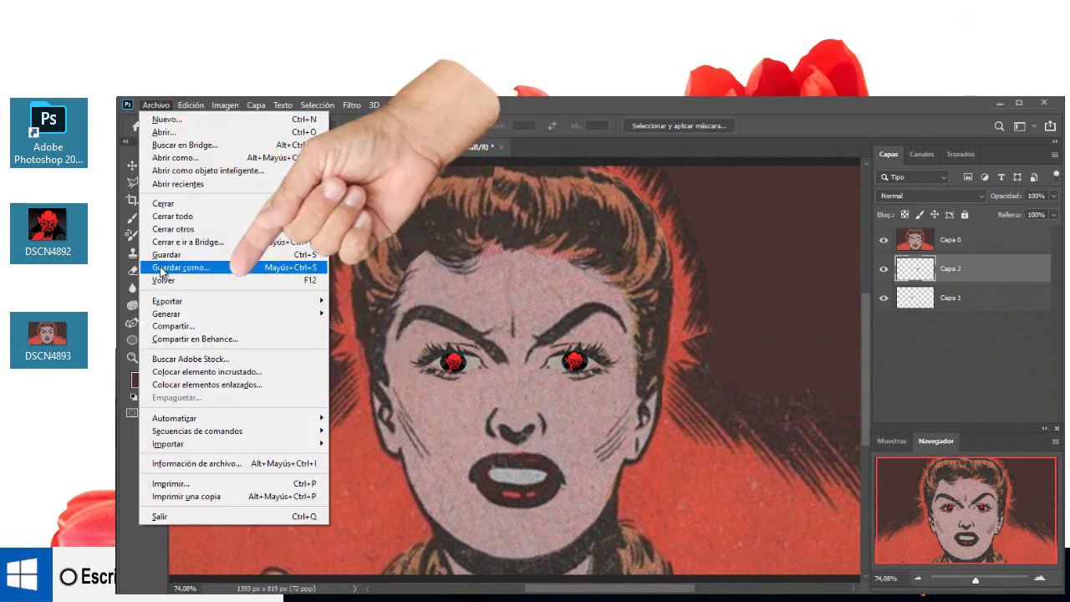
- Save the edited face as PNG 'Mi primera imagen editada' on the desktop, accepting the PNG options
left_click(161, 268)
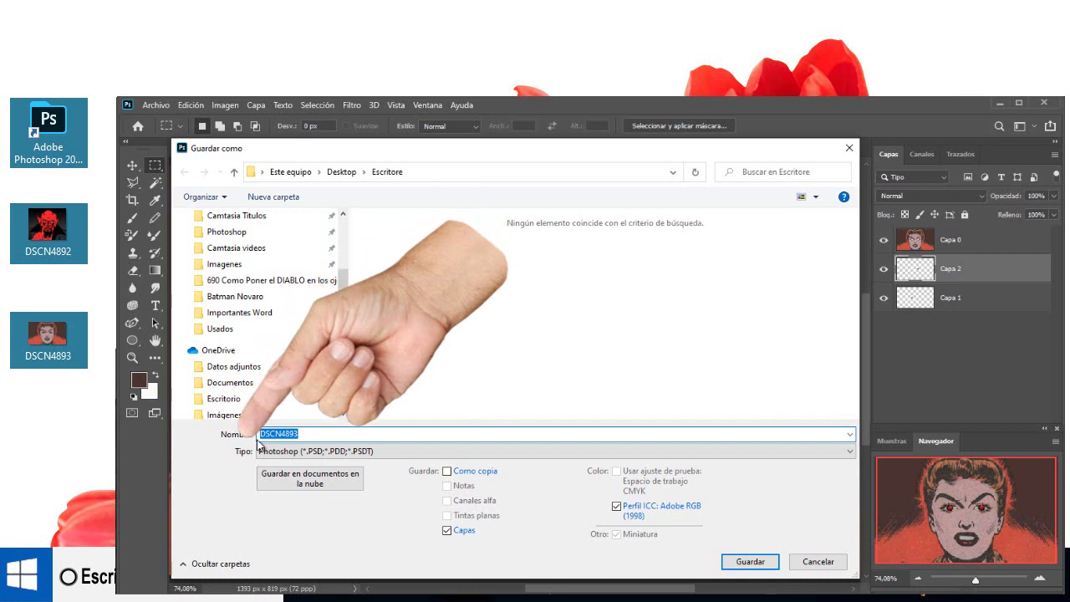
type("Mi primera imagen editada")
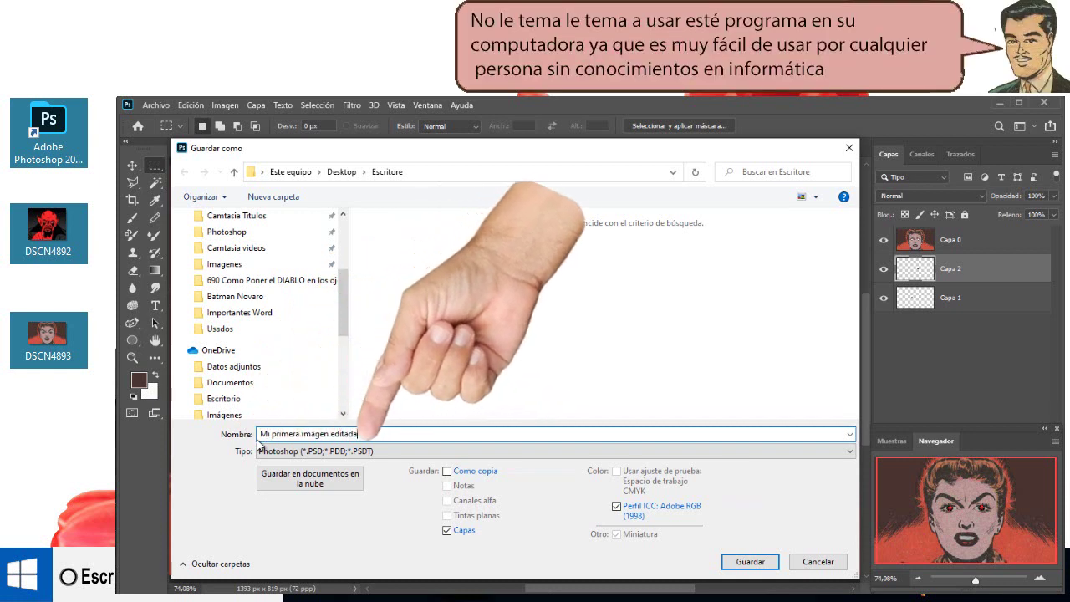
left_click(259, 450)
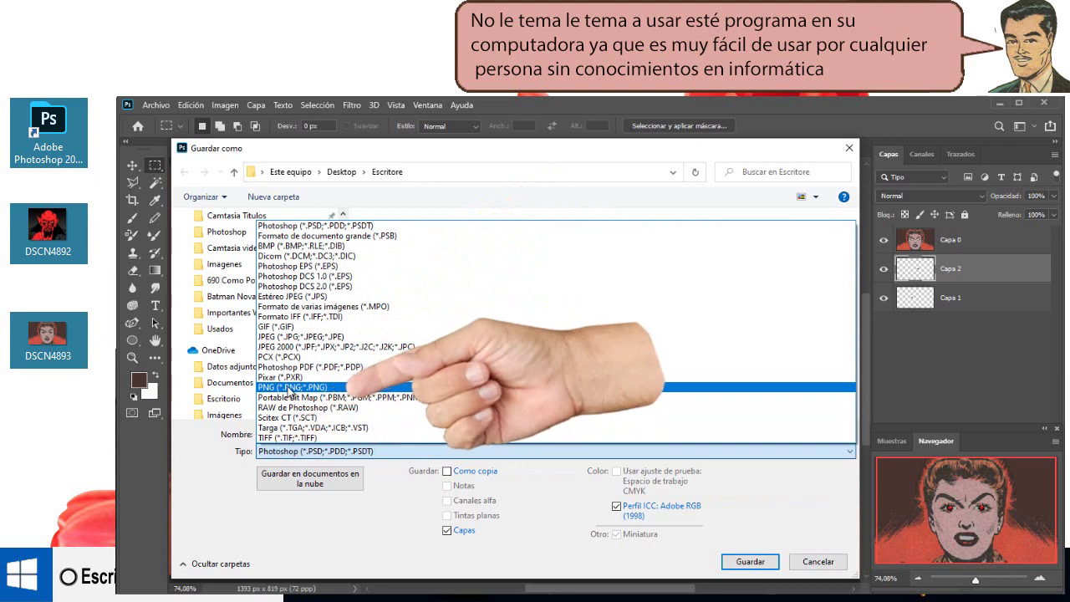
left_click(287, 386)
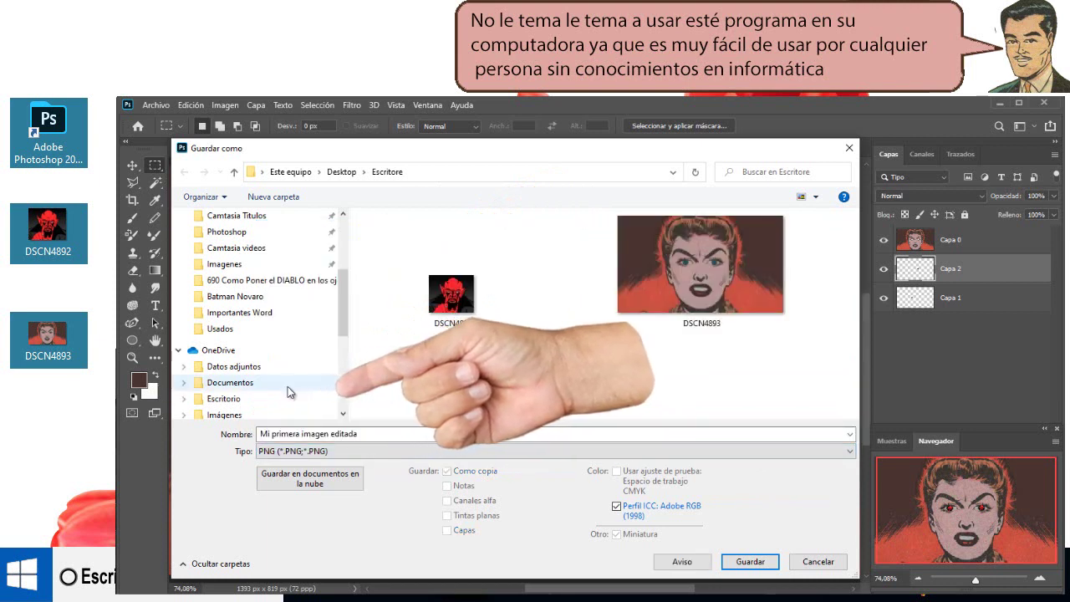
left_click(752, 564)
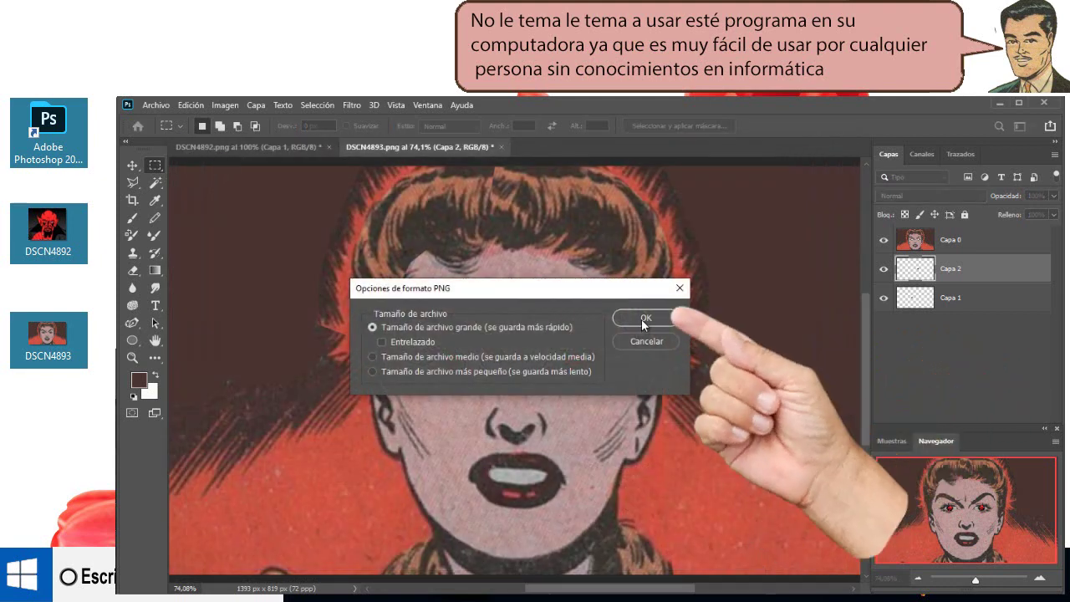
left_click(642, 319)
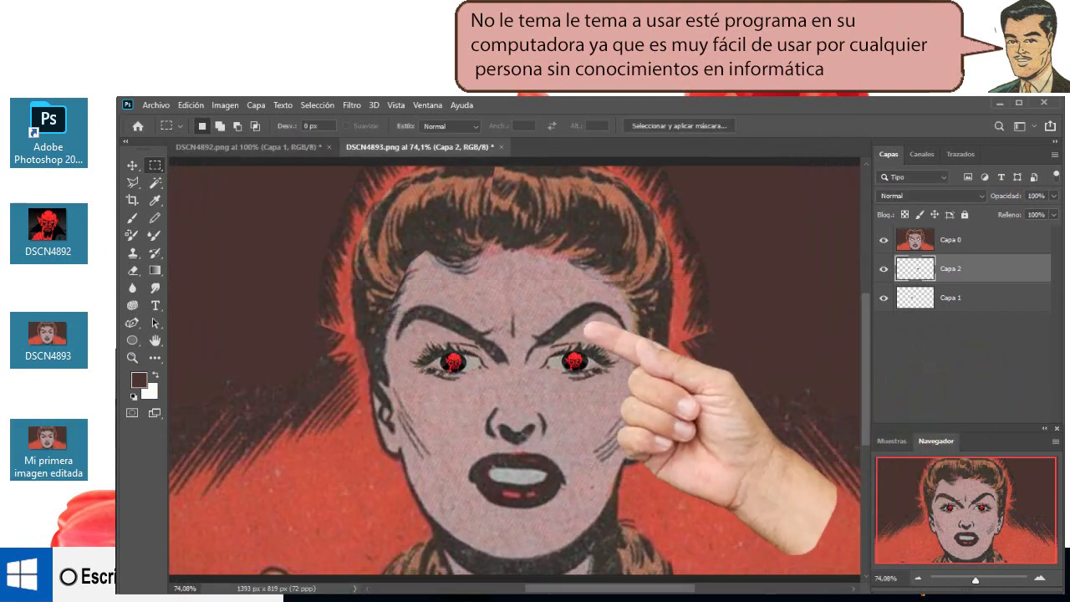